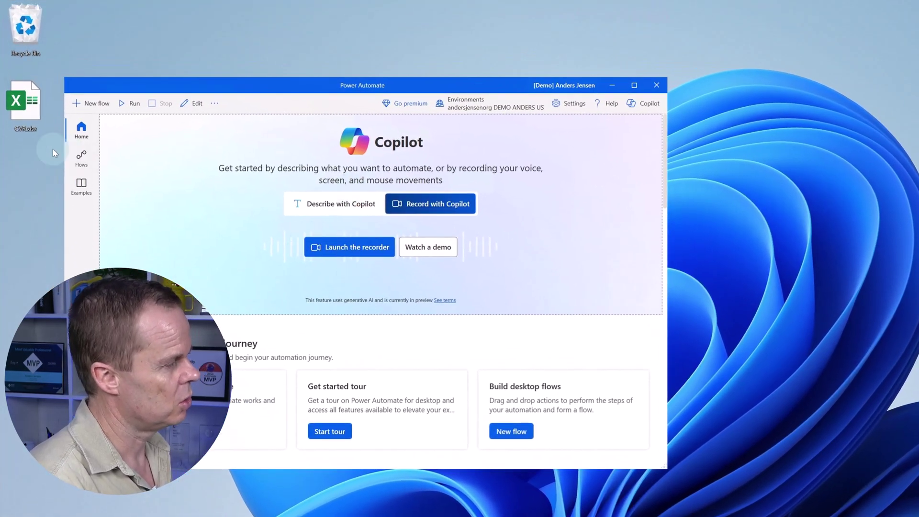
# Open the CVR.xlsx workbook listing the three CVR numbers in Excel
pyautogui.doubleClick(24, 102)
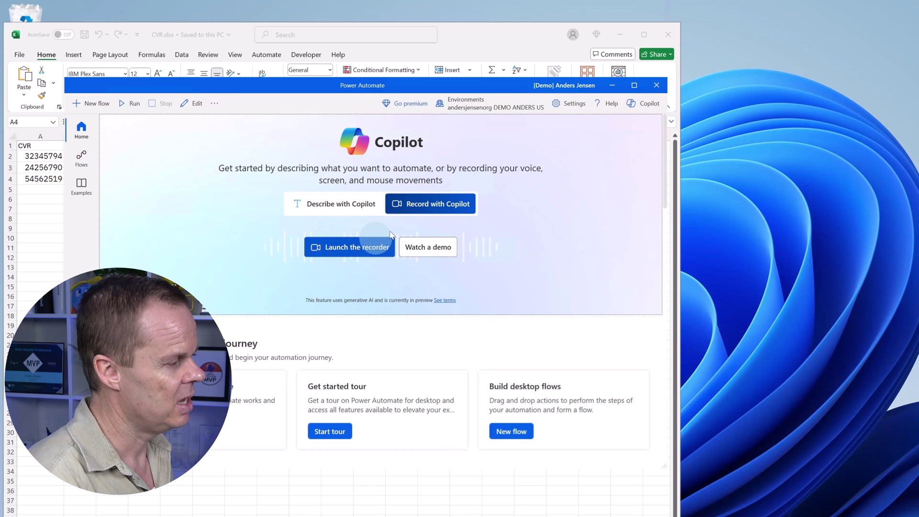
# Launch the Copilot recorder, position its panel over the sheet, and set up a new recording
pyautogui.click(361, 251)
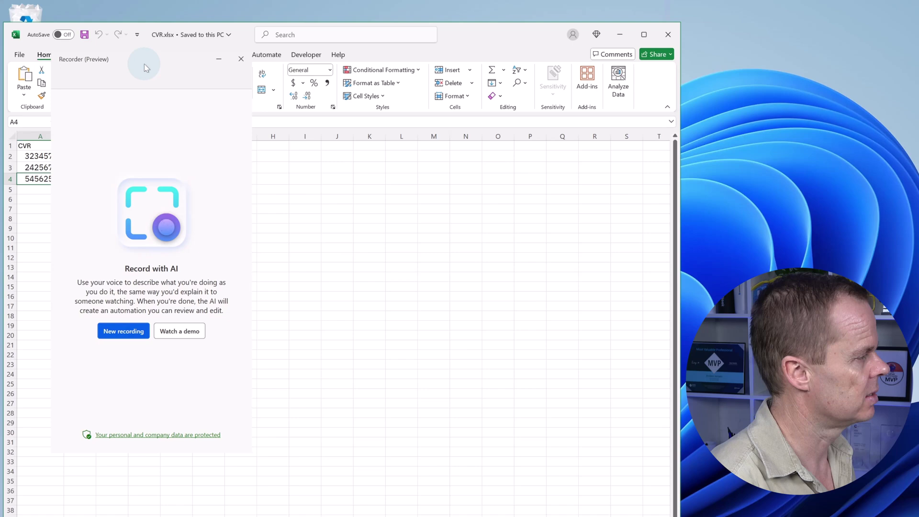
pyautogui.moveTo(145, 65); pyautogui.dragTo(224, 187)
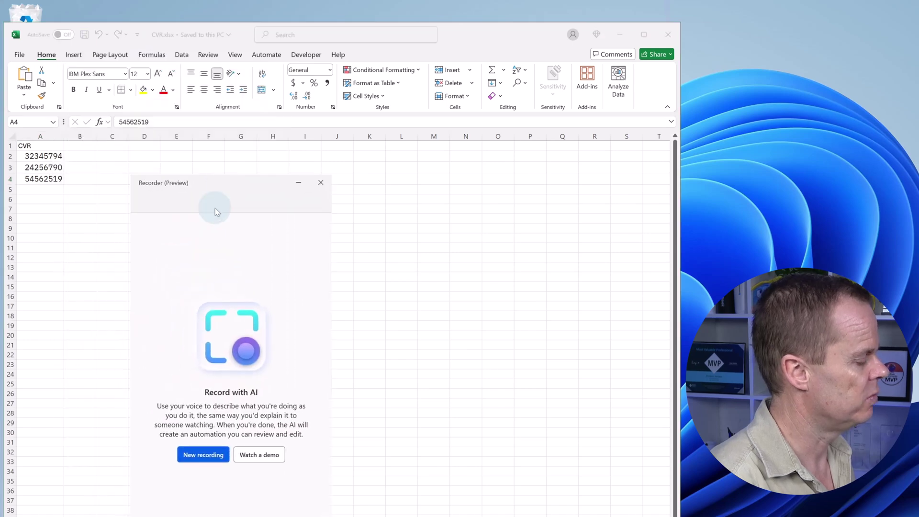
pyautogui.click(205, 456)
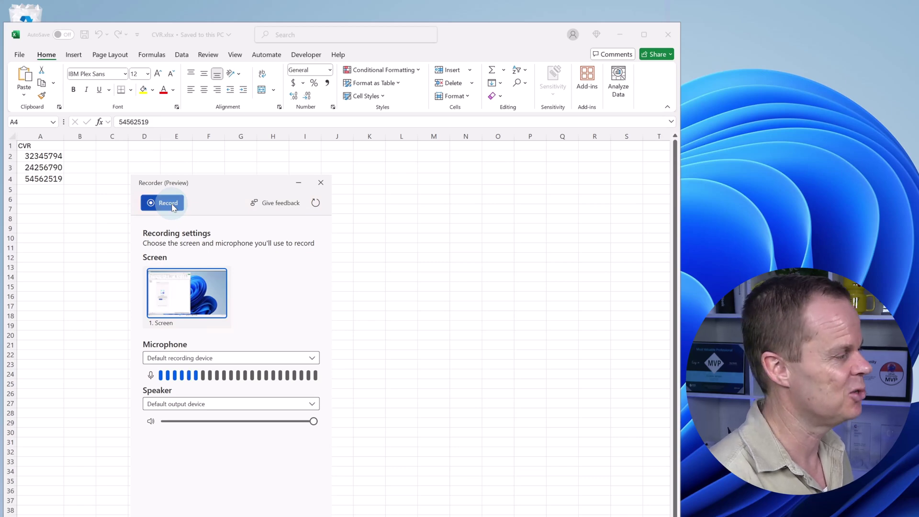
# Start recording with the CVR workbook brought to the front, then search for Edge
pyautogui.click(169, 203)
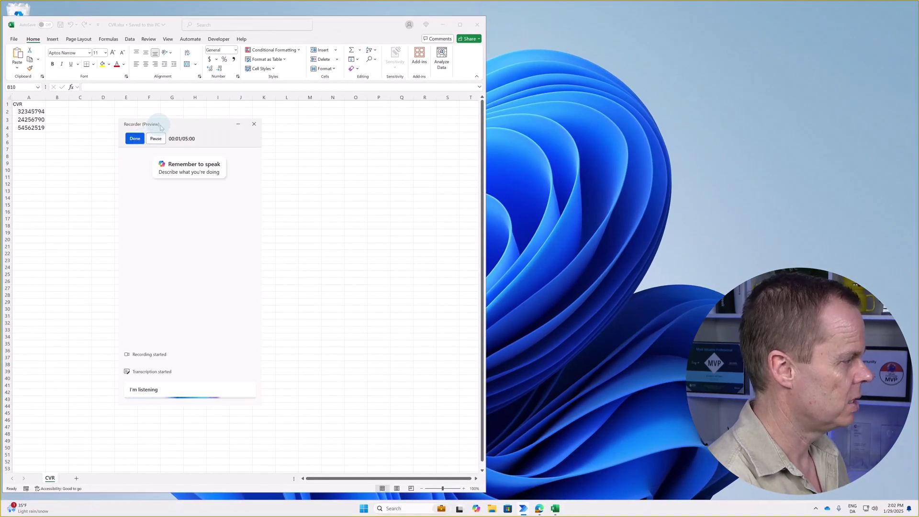
pyautogui.click(89, 171)
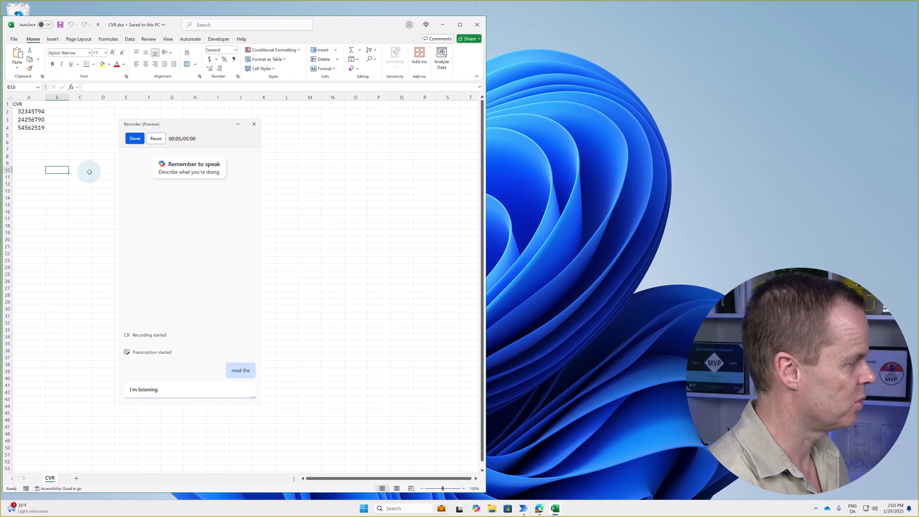
pyautogui.click(365, 509)
# Open datacvr.virk.dk in Edge and enter CVR number 32345794 in the search box
pyautogui.write('ed')
pyautogui.click(385, 313)
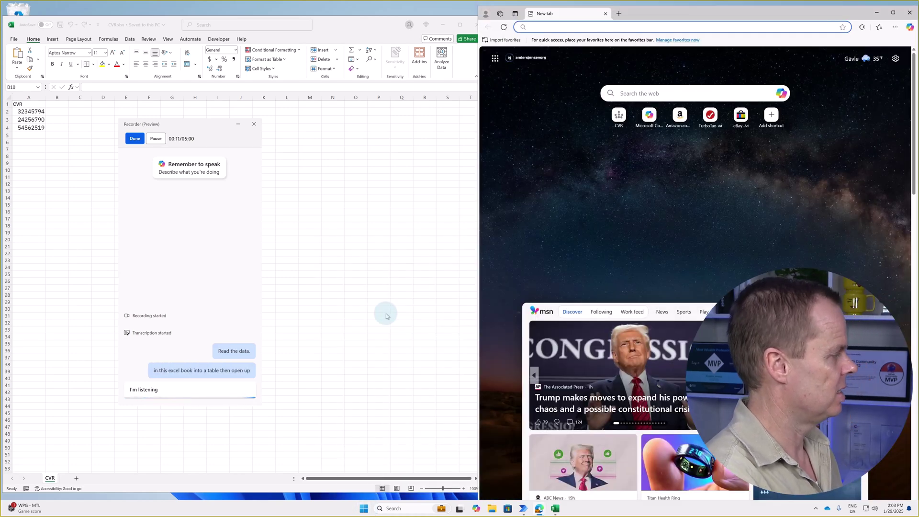
pyautogui.write('da')
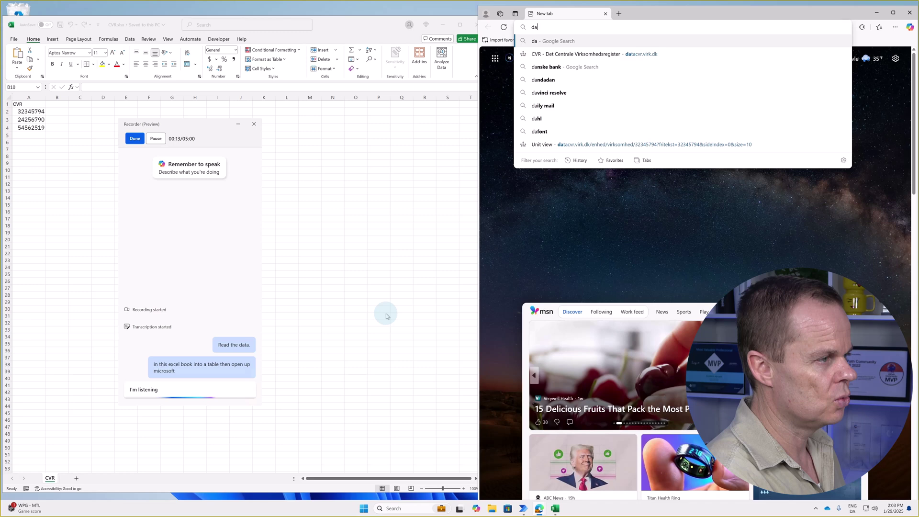
pyautogui.write('tacvr.virk.')
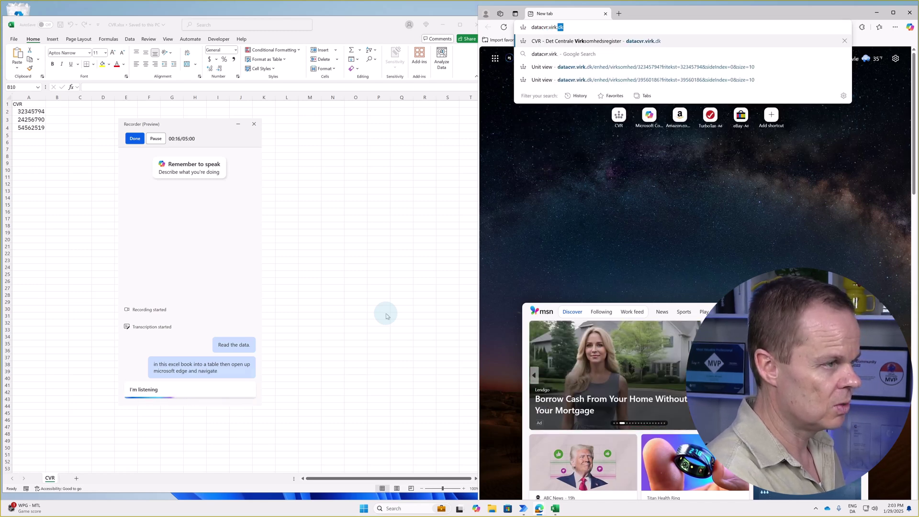
pyautogui.press('Return')
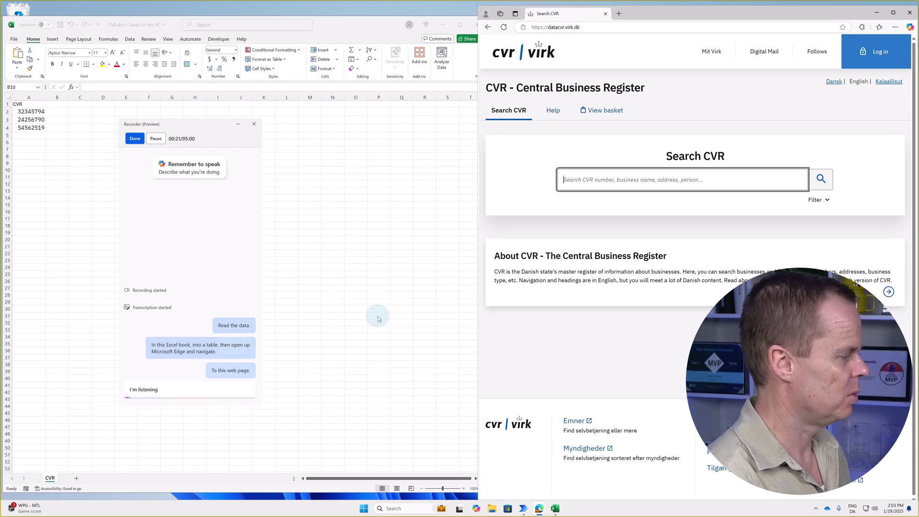
pyautogui.click(580, 180)
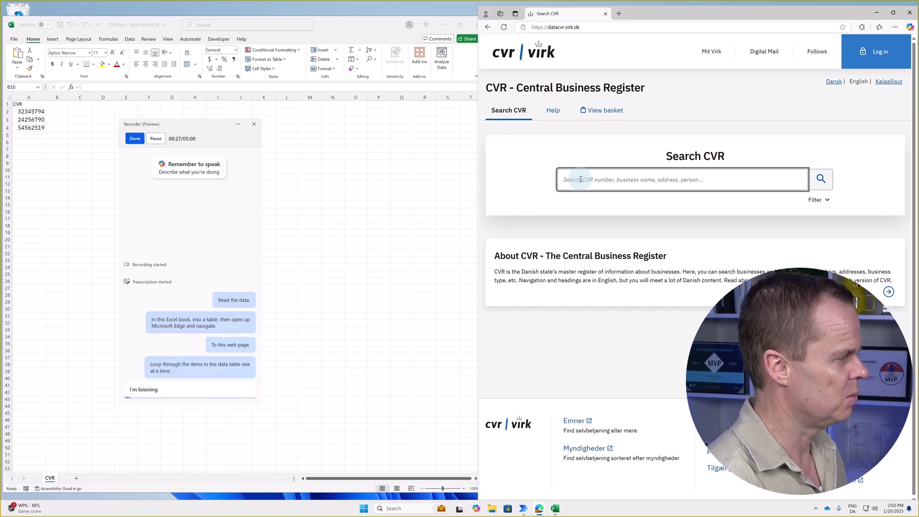
pyautogui.write('3')
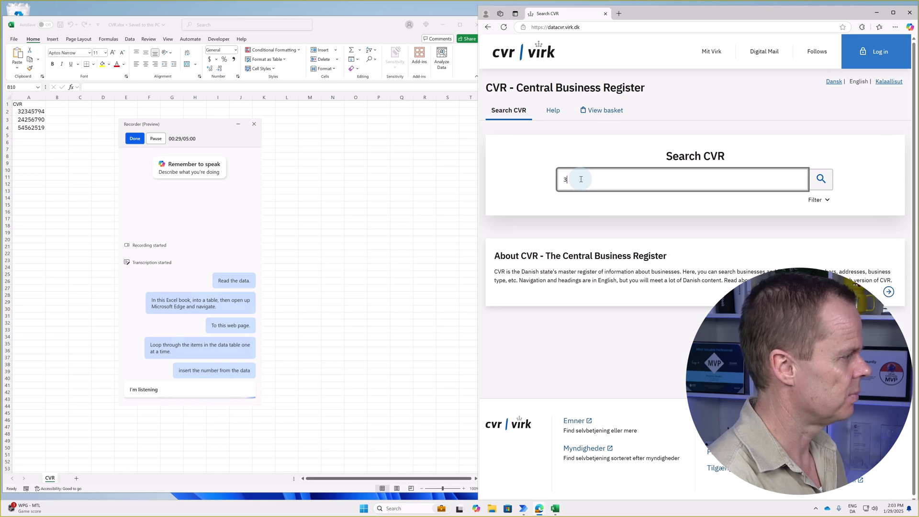
pyautogui.write('234')
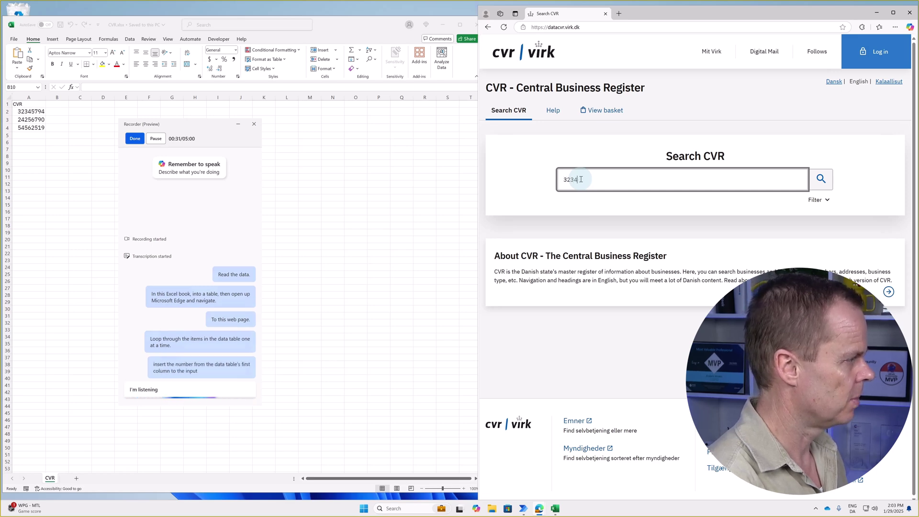
pyautogui.write('5794')
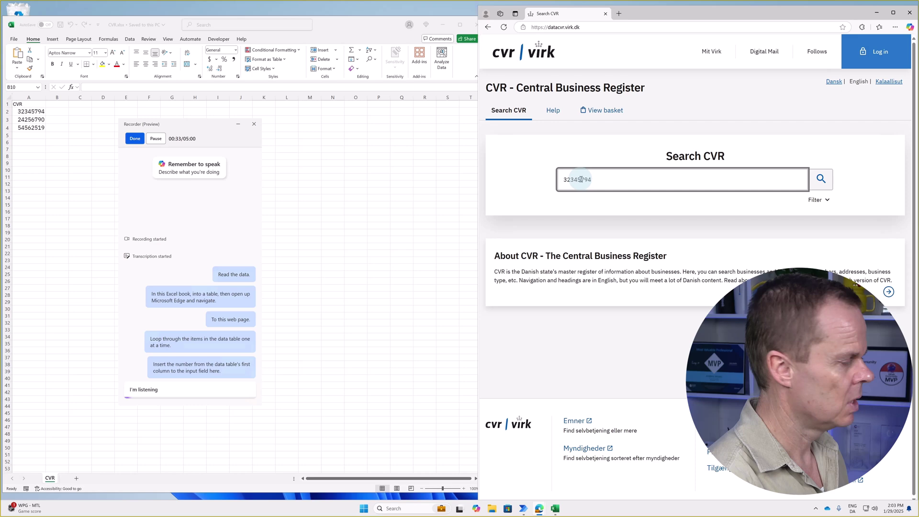
# Search CVR 32345794, select MAERSK A/S's address, postal code and start date, then return to Search CVR
pyautogui.click(821, 179)
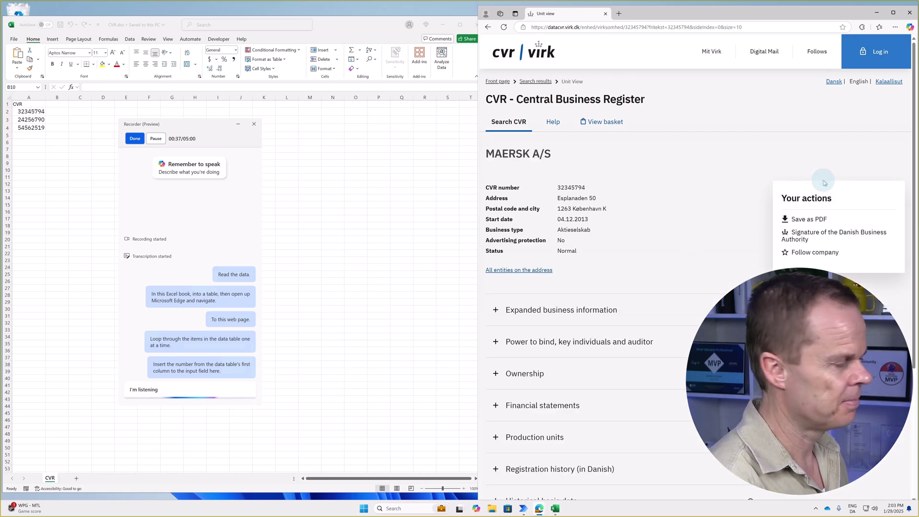
pyautogui.tripleClick(580, 198)
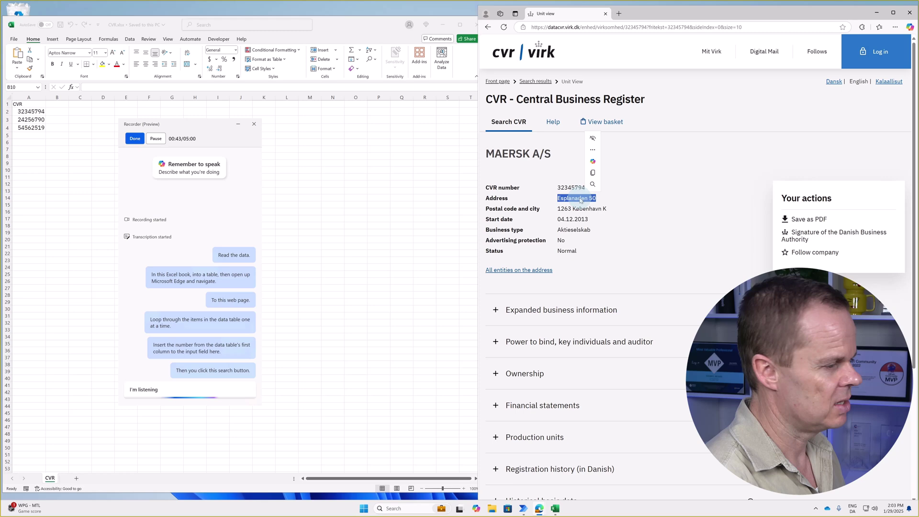
pyautogui.click(575, 209)
pyautogui.tripleClick(576, 209)
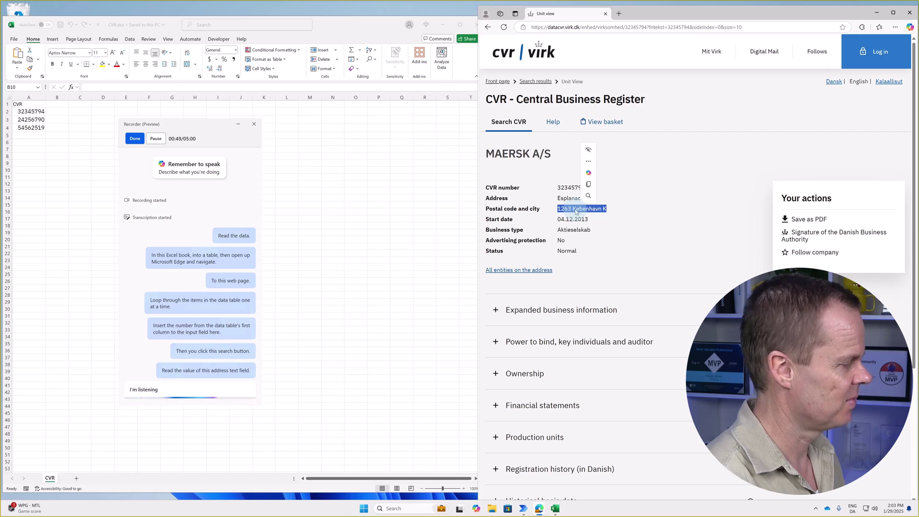
pyautogui.click(574, 217)
pyautogui.tripleClick(574, 219)
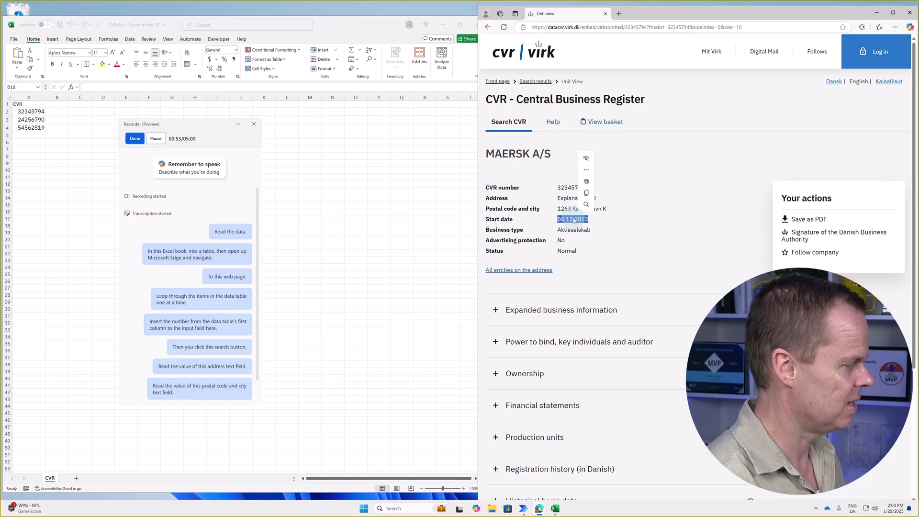
pyautogui.click(539, 53)
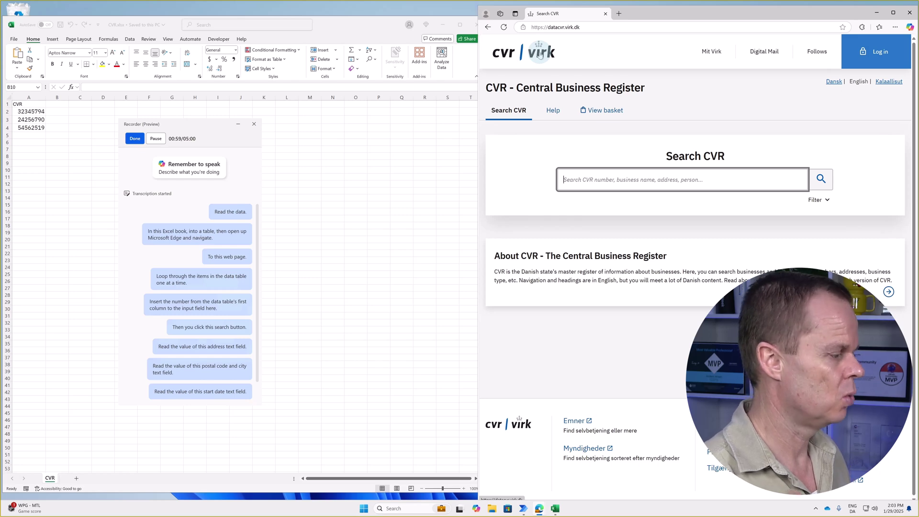
pyautogui.click(184, 241)
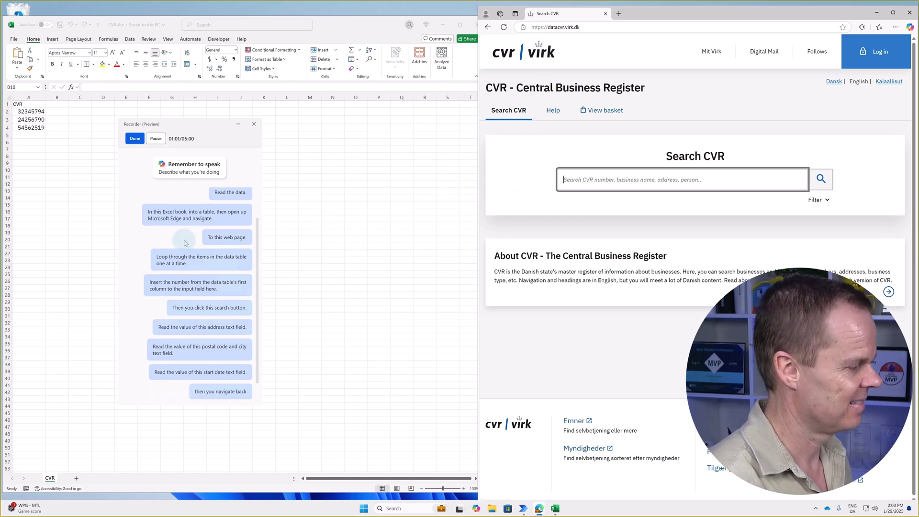
# Finish the recording so Copilot generates the flow
pyautogui.click(135, 139)
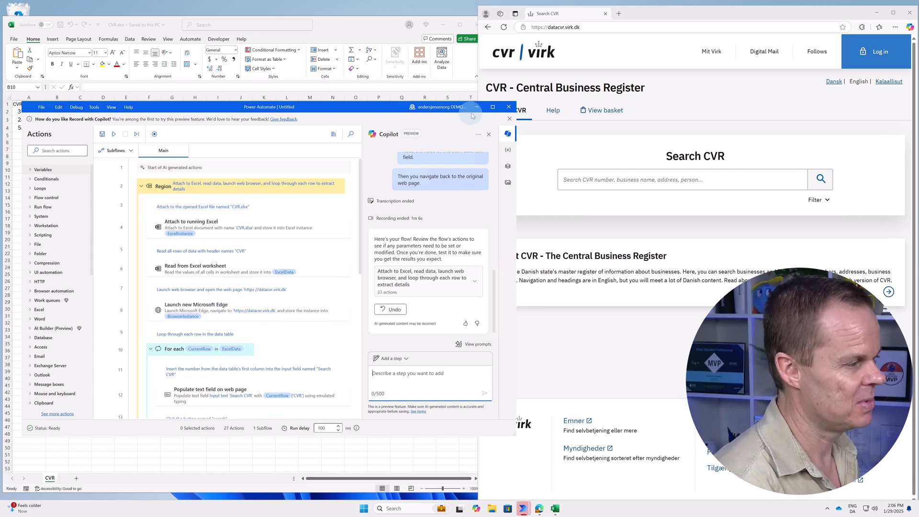
# Maximize the flow designer and review the Copilot-generated actions
pyautogui.click(493, 107)
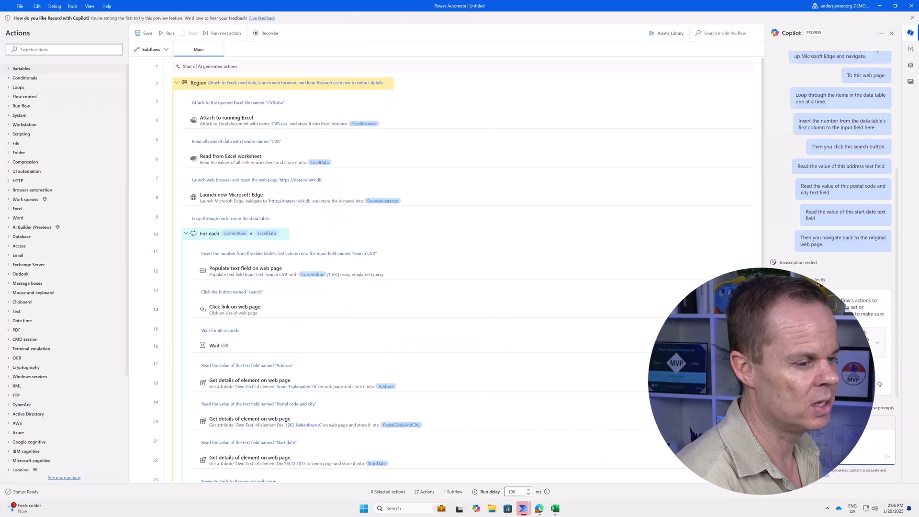
pyautogui.click(807, 301)
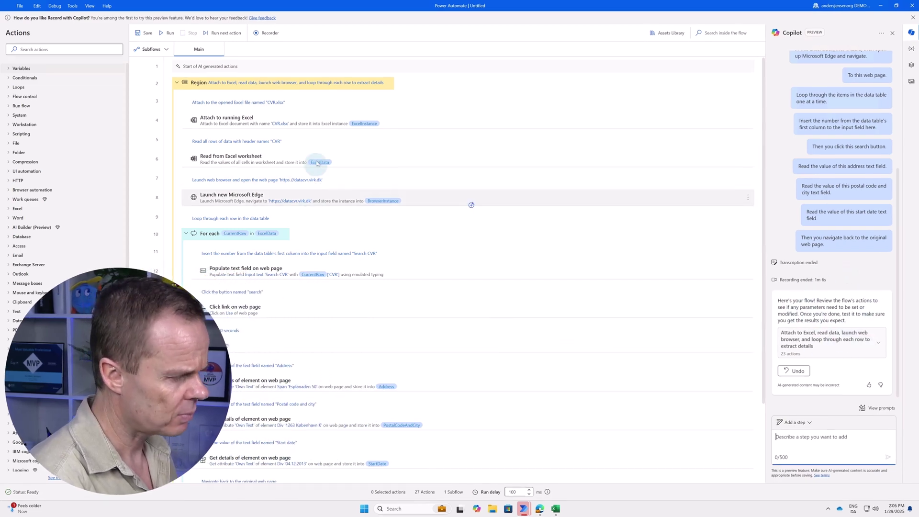
pyautogui.scroll(-2, 296, 335)
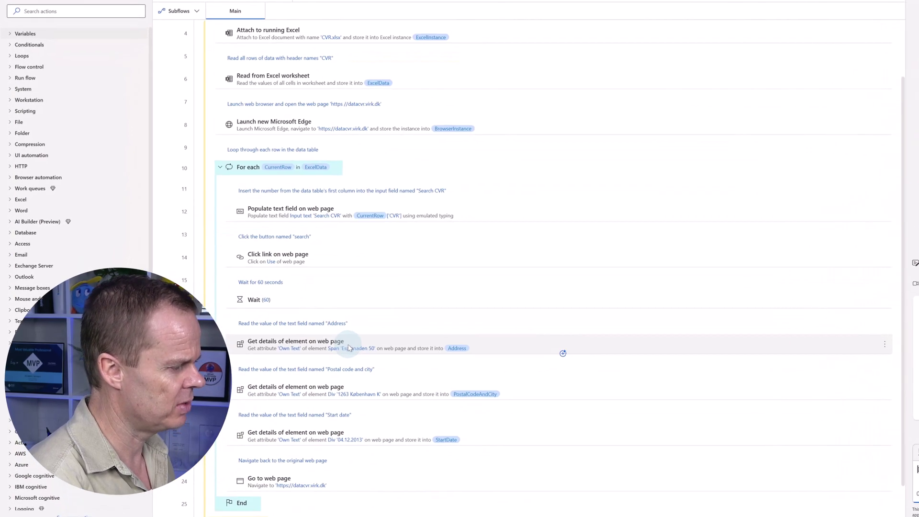
pyautogui.scroll(-1, 360, 349)
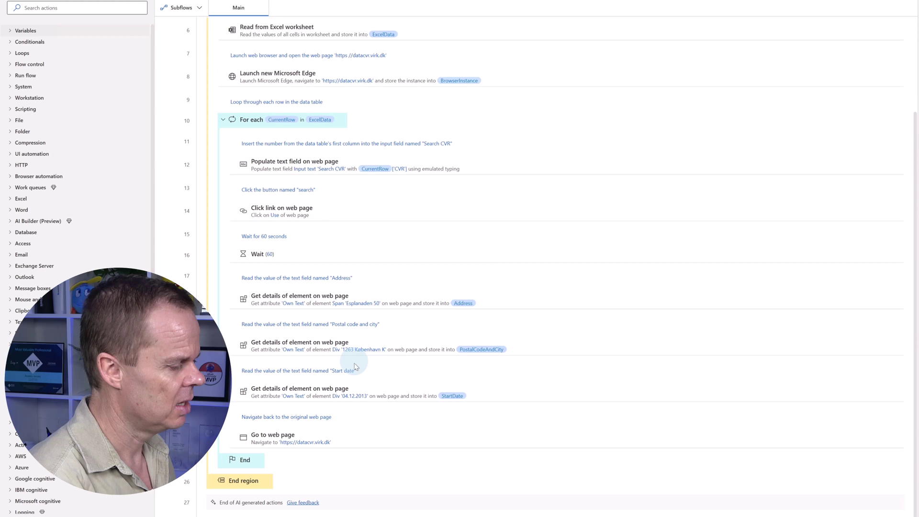
pyautogui.scroll(3, 369, 407)
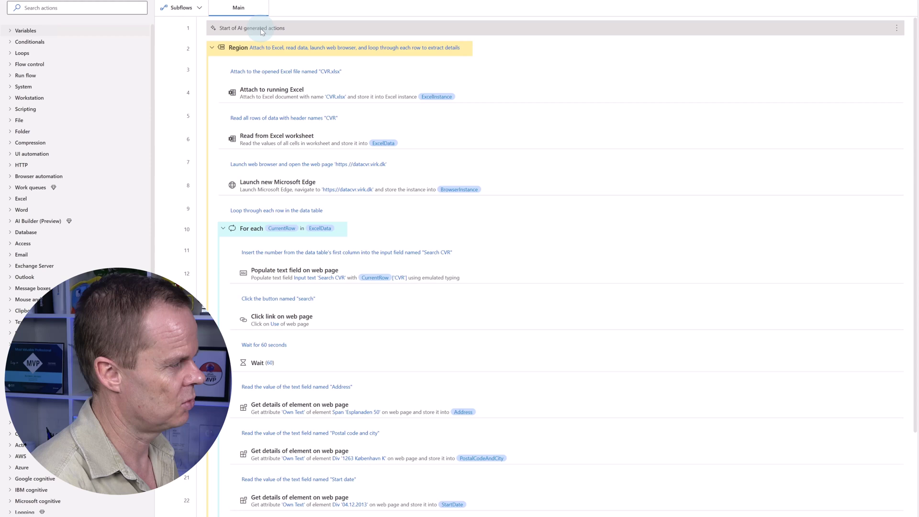
# Delete the 'Start of AI generated actions' and 'End of AI generated actions' rows
pyautogui.click(286, 32)
pyautogui.press('Delete')
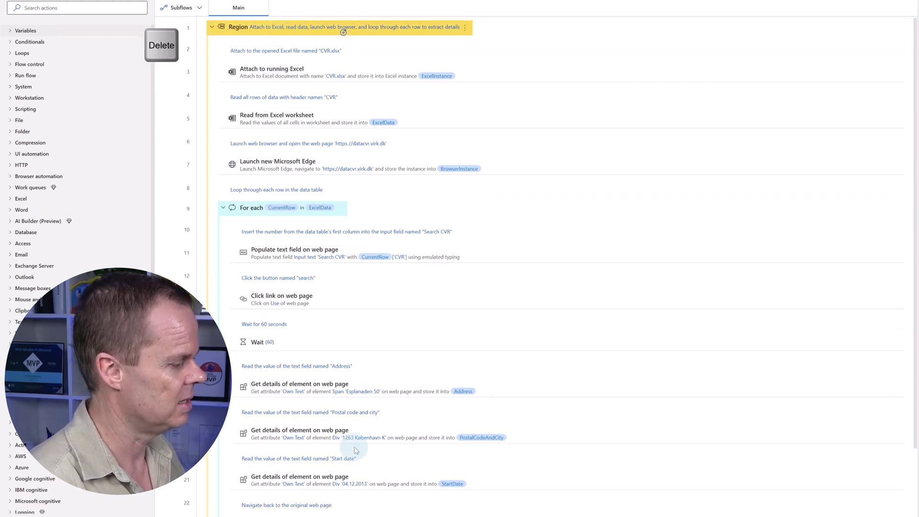
pyautogui.scroll(-2, 335, 478)
pyautogui.click(248, 506)
pyautogui.press('Delete')
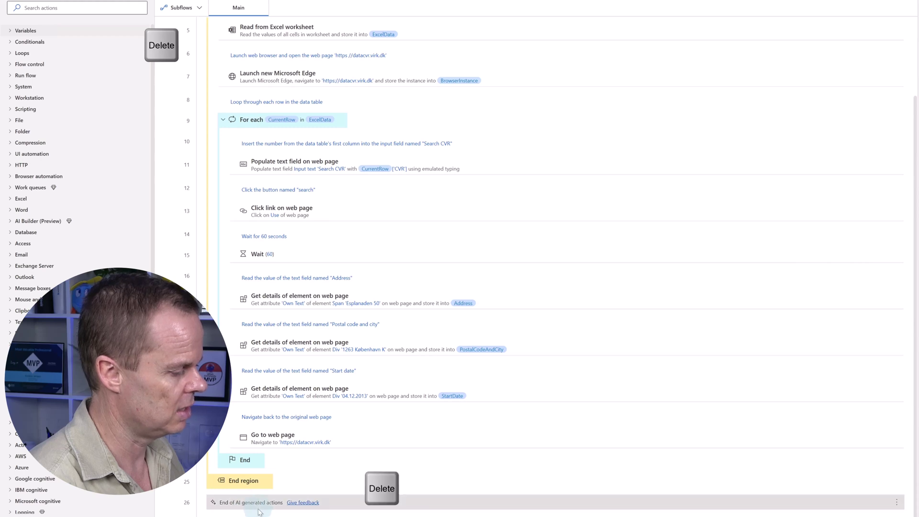
pyautogui.scroll(3, 356, 397)
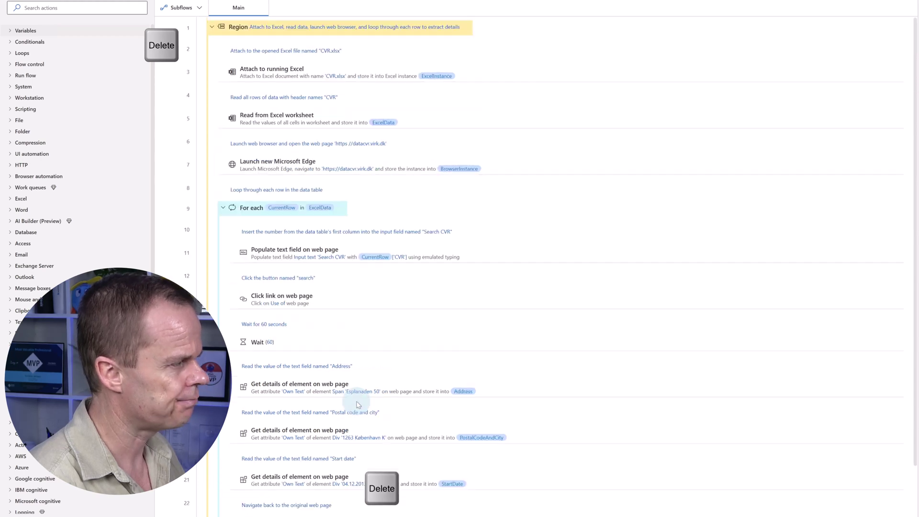
# Replace the Region's long AI-generated name with 'Web Extraction'
pyautogui.doubleClick(278, 31)
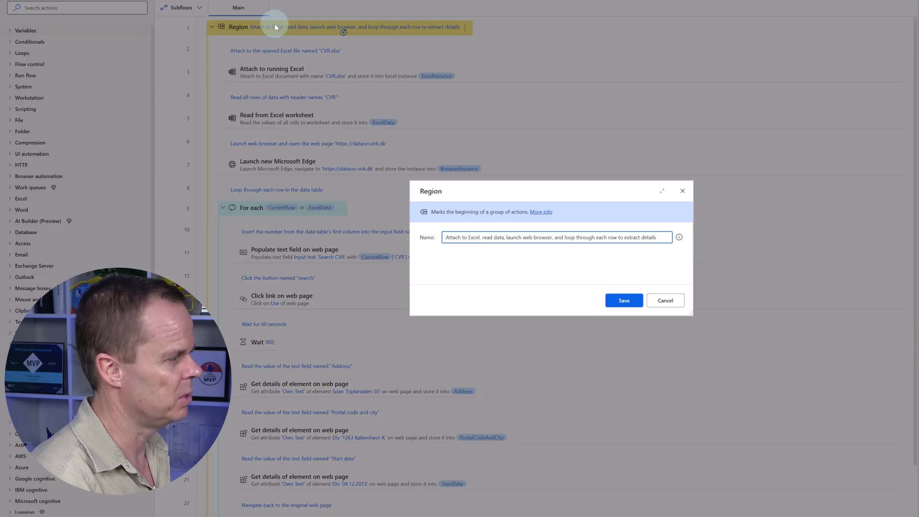
pyautogui.tripleClick(551, 239)
pyautogui.write('Web E')
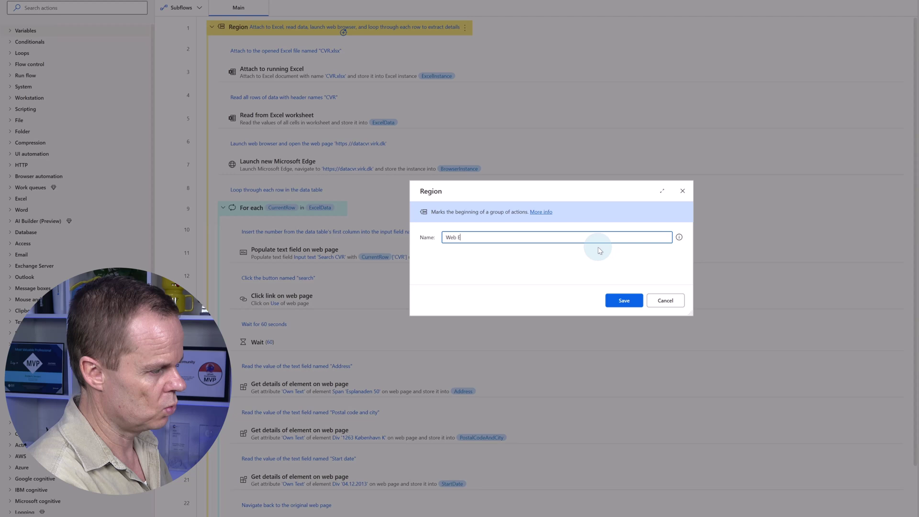
pyautogui.write('xtractio')
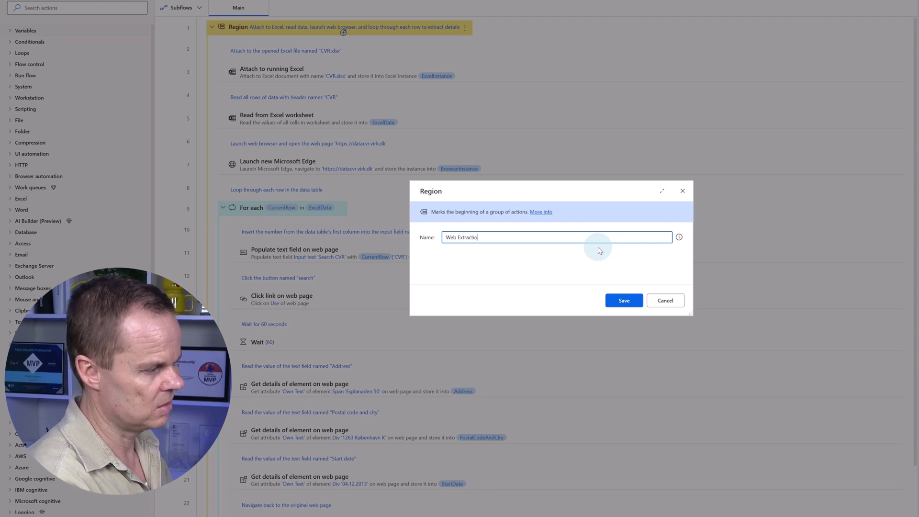
pyautogui.write('n')
pyautogui.click(622, 300)
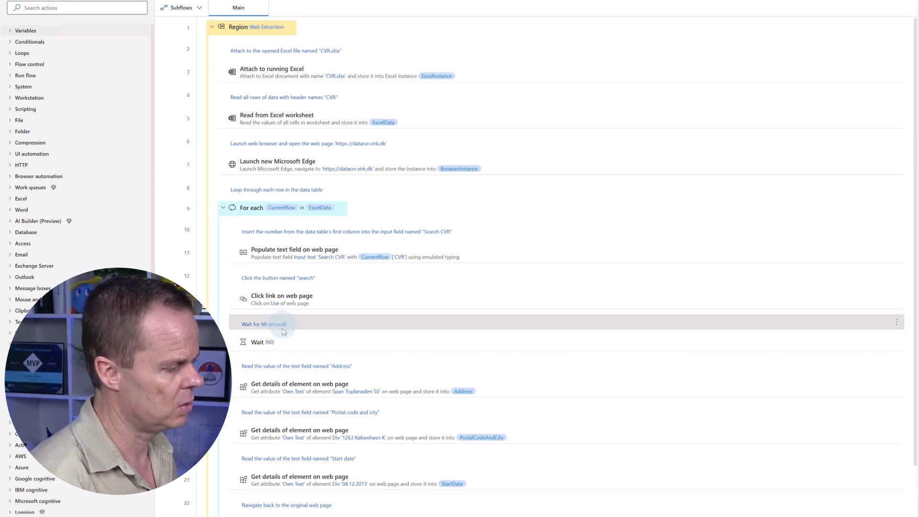
# Delete the 60-second Wait action together with its comment
pyautogui.click(271, 344)
pyautogui.click(277, 324)
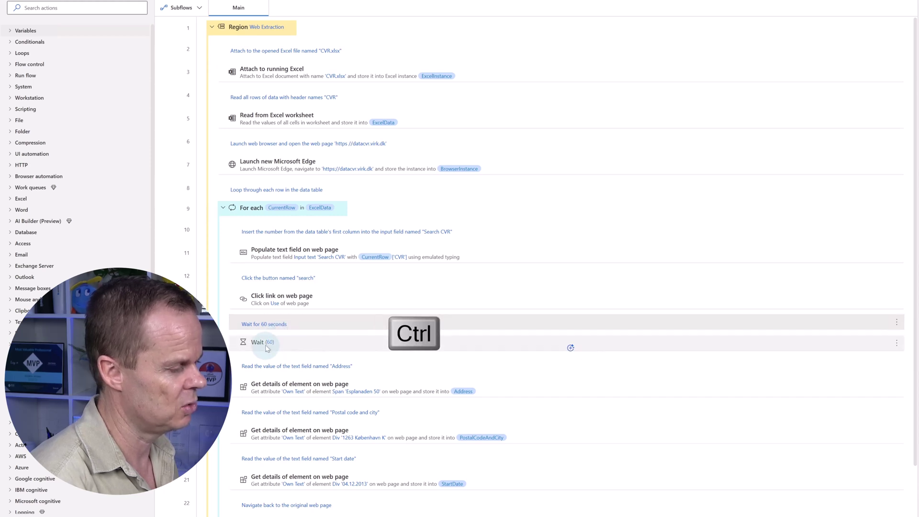
pyautogui.keyDown('ctrl'); pyautogui.click(268, 344); pyautogui.keyUp('ctrl')
pyautogui.hotkey('ctrl', 'Delete')
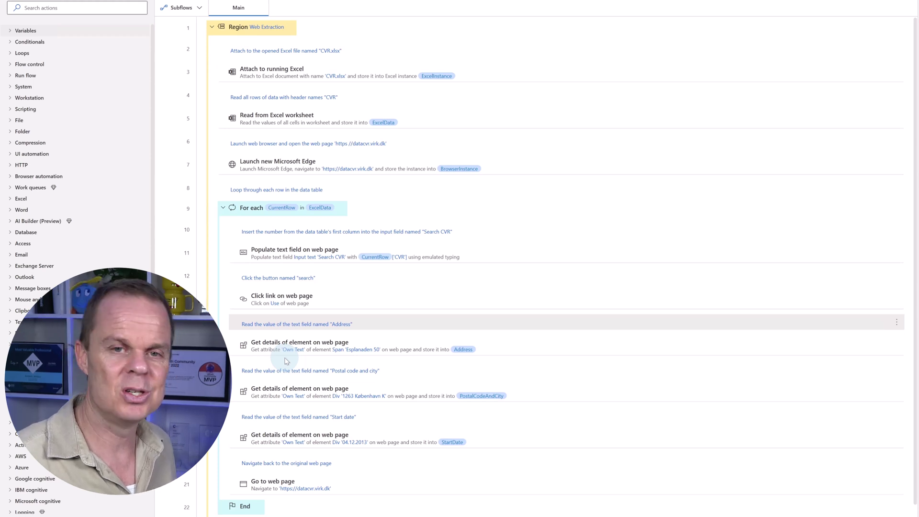
# Delete all ten remaining comment rows, from Excel attach through navigate back
pyautogui.click(314, 48)
pyautogui.keyDown('ctrl'); pyautogui.click(277, 98); pyautogui.keyUp('ctrl')
pyautogui.keyDown('ctrl'); pyautogui.click(275, 143); pyautogui.keyUp('ctrl')
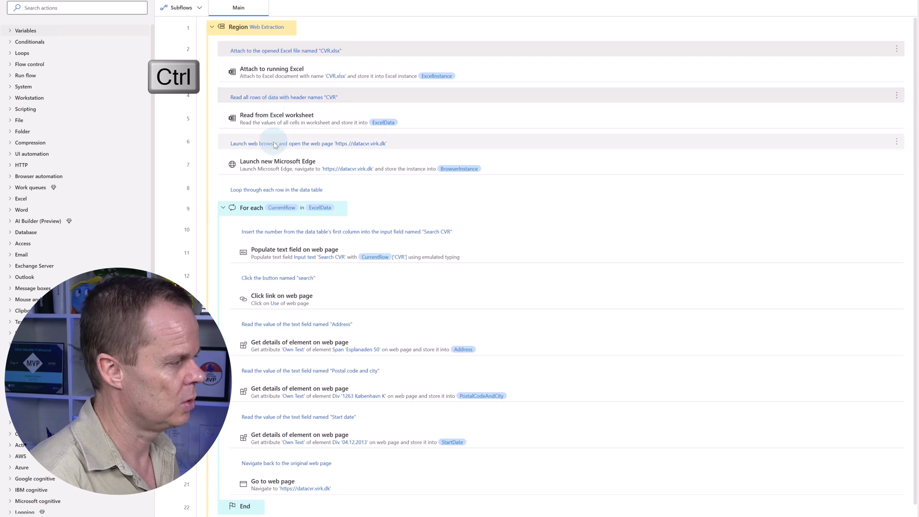
pyautogui.keyDown('ctrl'); pyautogui.click(271, 189); pyautogui.keyUp('ctrl')
pyautogui.keyDown('ctrl'); pyautogui.click(268, 231); pyautogui.keyUp('ctrl')
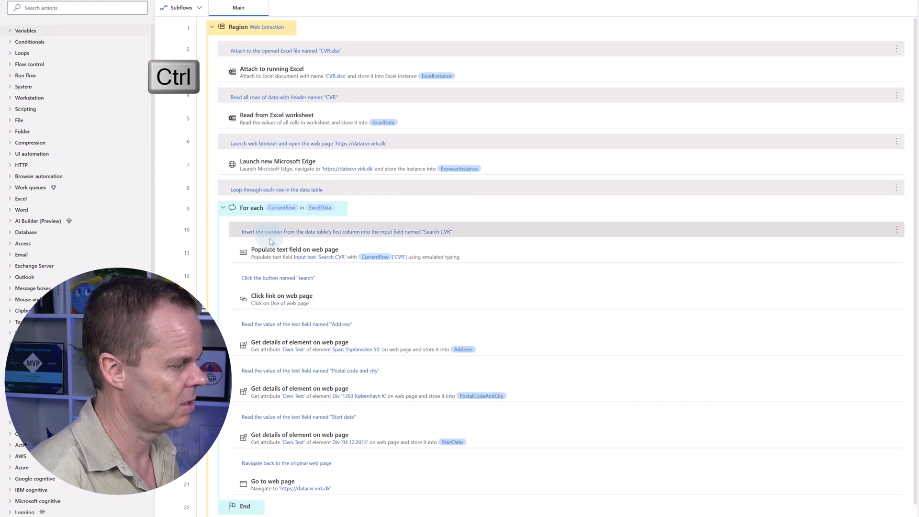
pyautogui.keyDown('ctrl'); pyautogui.click(275, 278); pyautogui.keyUp('ctrl')
pyautogui.keyDown('ctrl'); pyautogui.click(280, 325); pyautogui.keyUp('ctrl')
pyautogui.keyDown('ctrl'); pyautogui.click(274, 371); pyautogui.keyUp('ctrl')
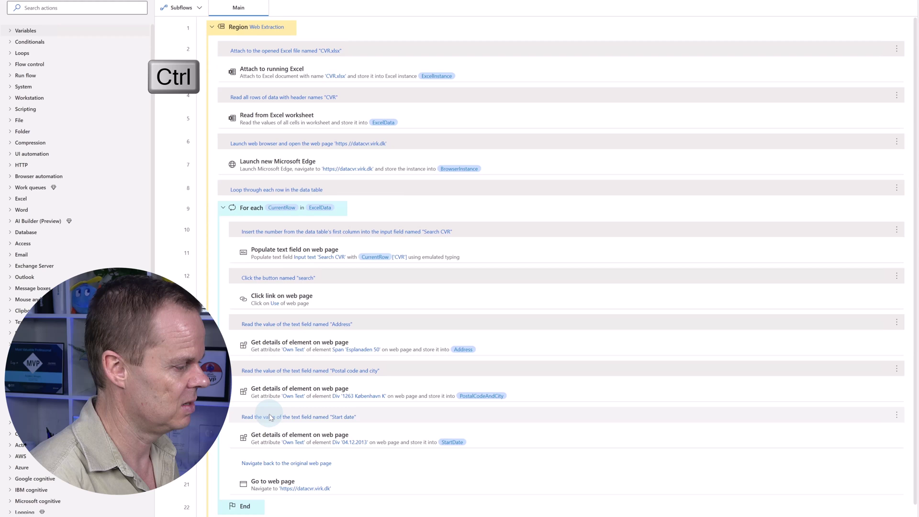
pyautogui.keyDown('ctrl'); pyautogui.click(269, 417); pyautogui.keyUp('ctrl')
pyautogui.keyDown('ctrl'); pyautogui.click(270, 463); pyautogui.keyUp('ctrl')
pyautogui.scroll(-1, 273, 487)
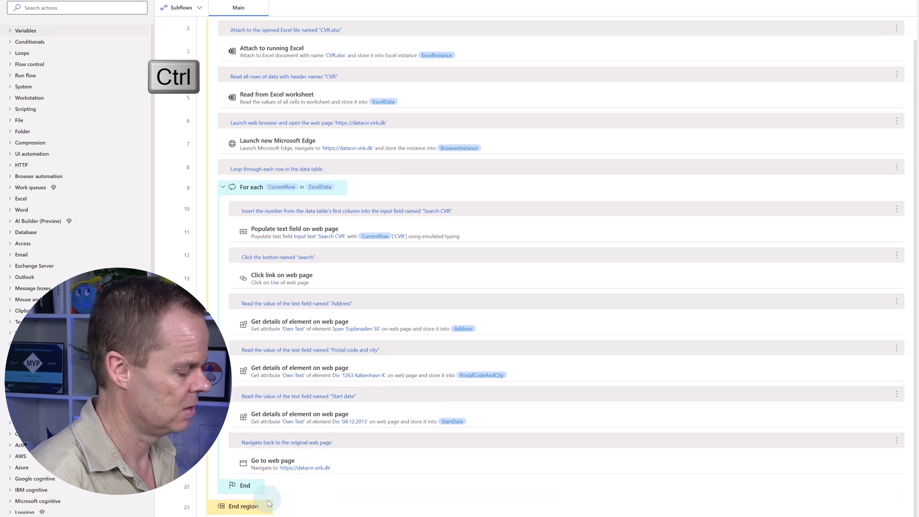
pyautogui.press('Delete')
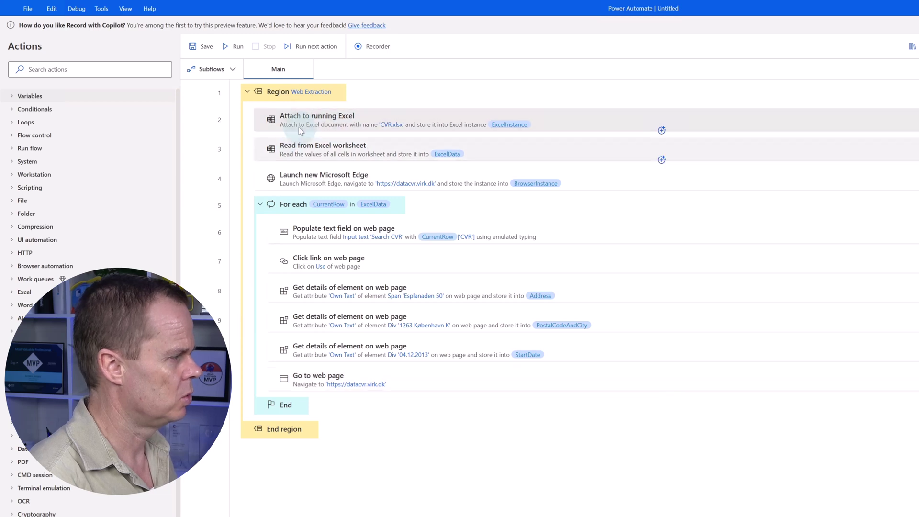
# Move 'Attach to running Excel' and 'Read from Excel worksheet' above the Web Extraction region
pyautogui.moveTo(301, 128); pyautogui.dragTo(322, 82)
pyautogui.keyDown('shift'); pyautogui.click(322, 146); pyautogui.keyUp('shift')
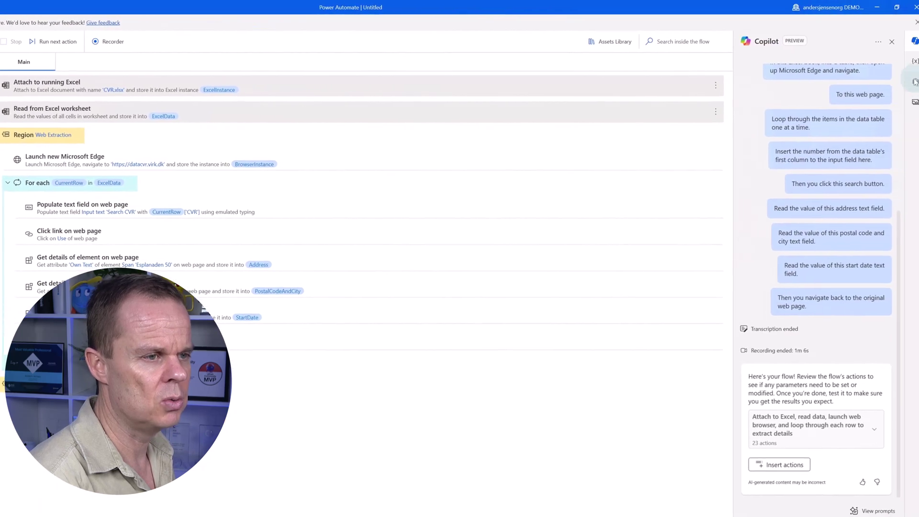
# Rename the UI element 'Use' to Button 'Search' and check that the Click link action targets it
pyautogui.click(914, 82)
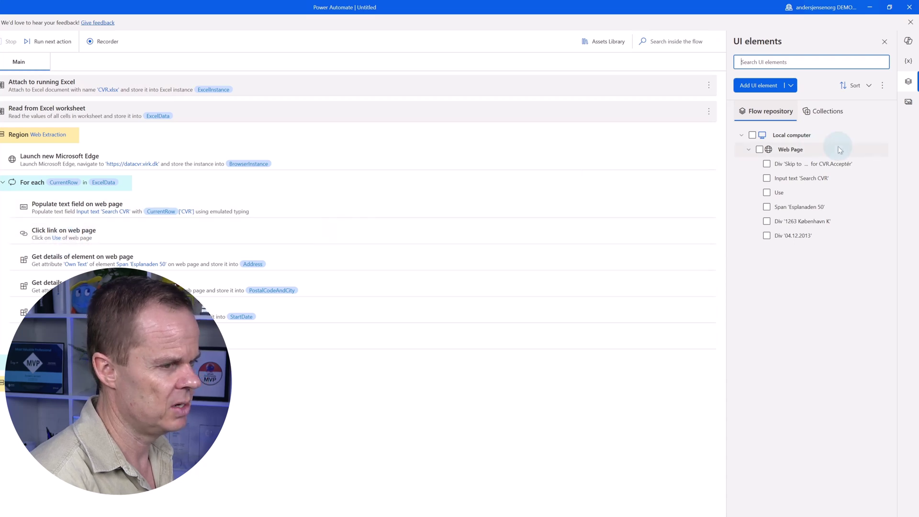
pyautogui.click(778, 193)
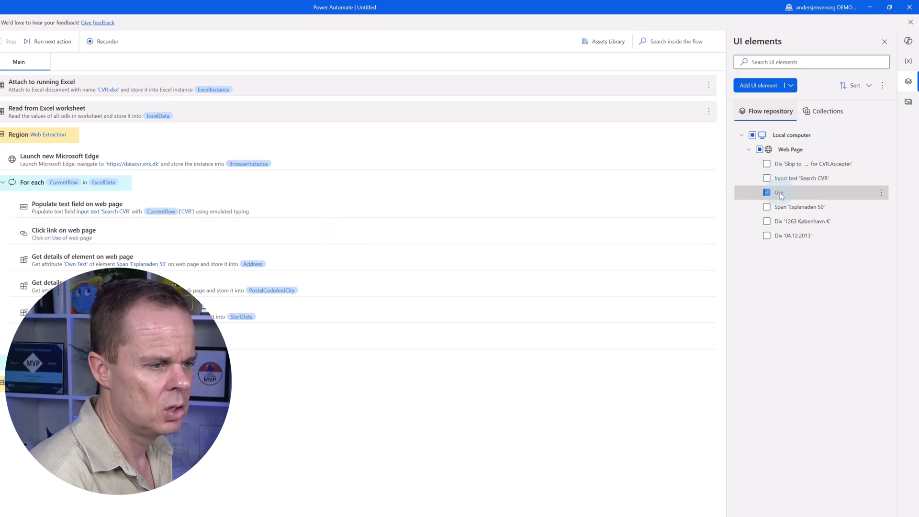
pyautogui.rightClick(780, 194)
pyautogui.click(704, 219)
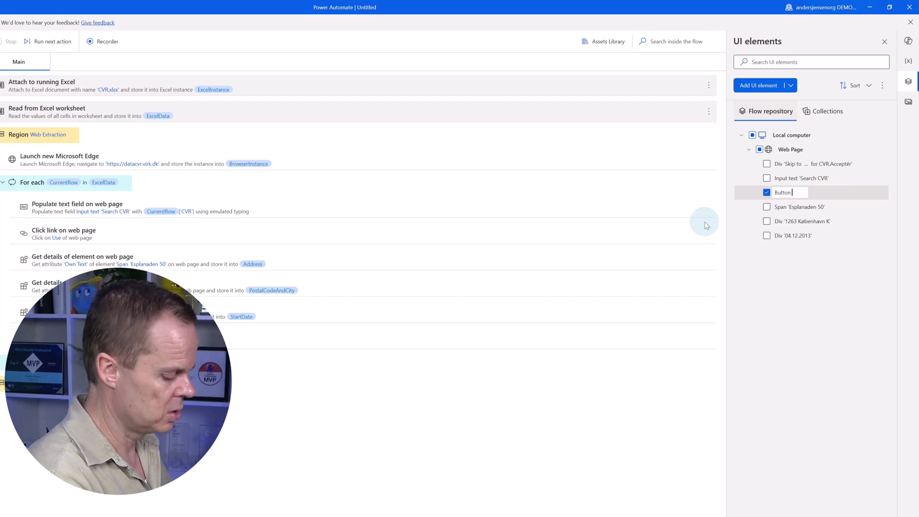
pyautogui.write("Button 'Search")
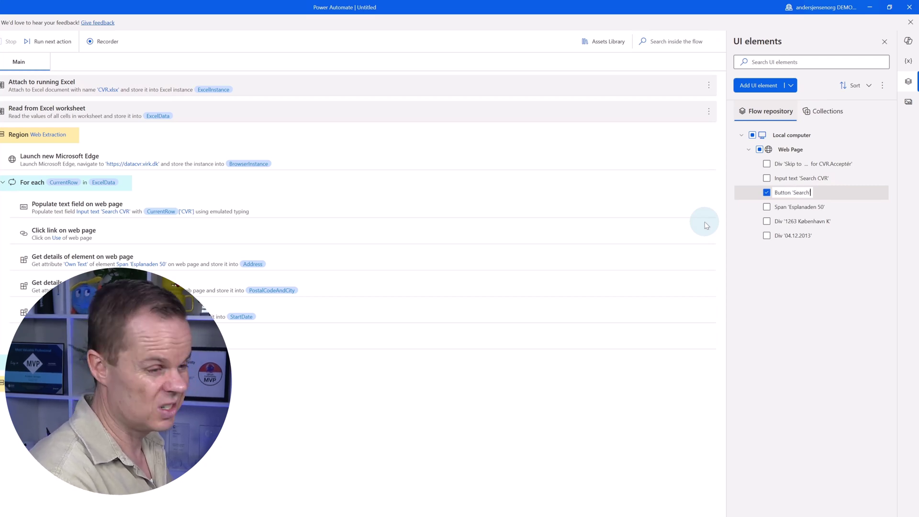
pyautogui.write("'")
pyautogui.press('Return')
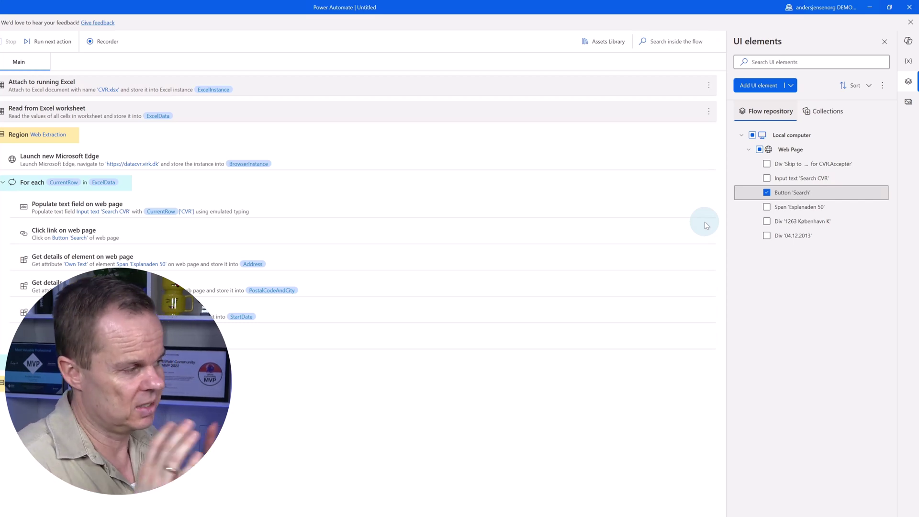
pyautogui.click(57, 243)
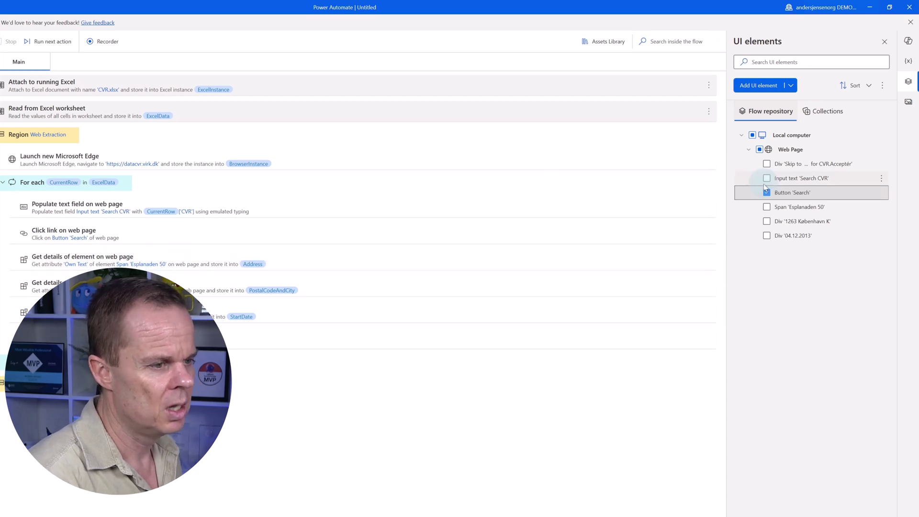
# Rename the street address element to 'Address' and the postal code element to 'Postcal code and City'
pyautogui.rightClick(811, 207)
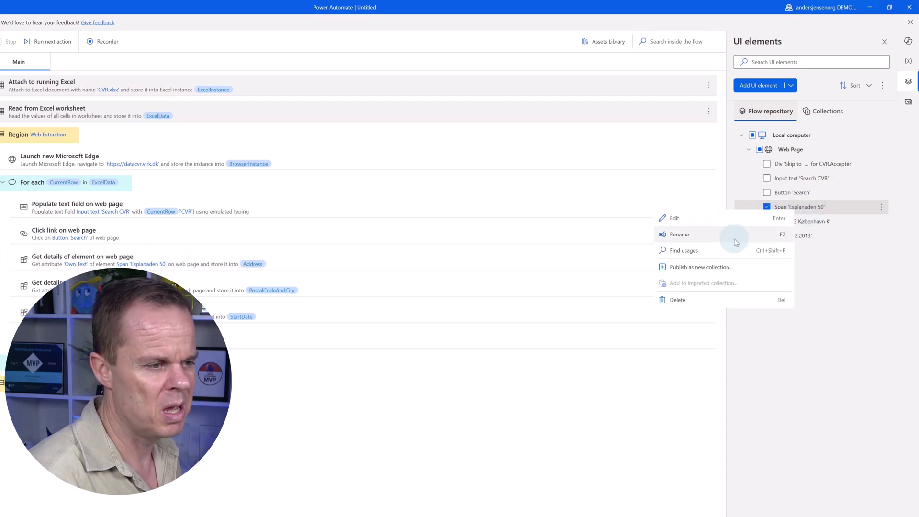
pyautogui.click(735, 239)
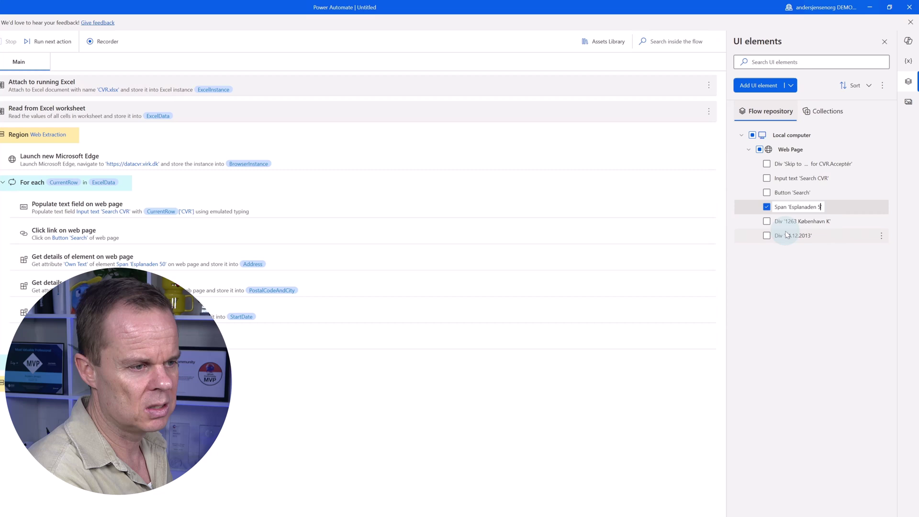
pyautogui.press('BackSpace')
pyautogui.press('BackSpace')
pyautogui.press('BackSpace')
pyautogui.press('BackSpace')
pyautogui.press('BackSpace')
pyautogui.press('BackSpace')
pyautogui.press('BackSpace')
pyautogui.press('BackSpace')
pyautogui.press('BackSpace')
pyautogui.press('BackSpace')
pyautogui.write('Addres')
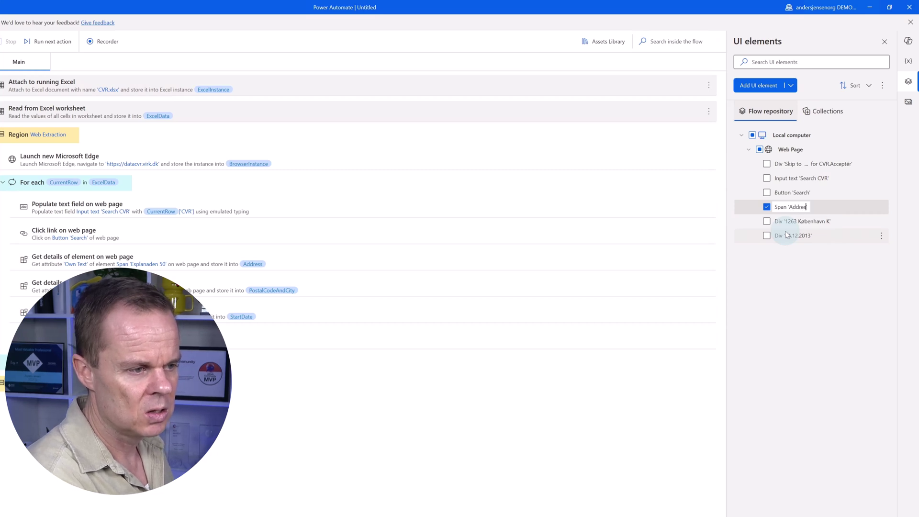
pyautogui.write('s')
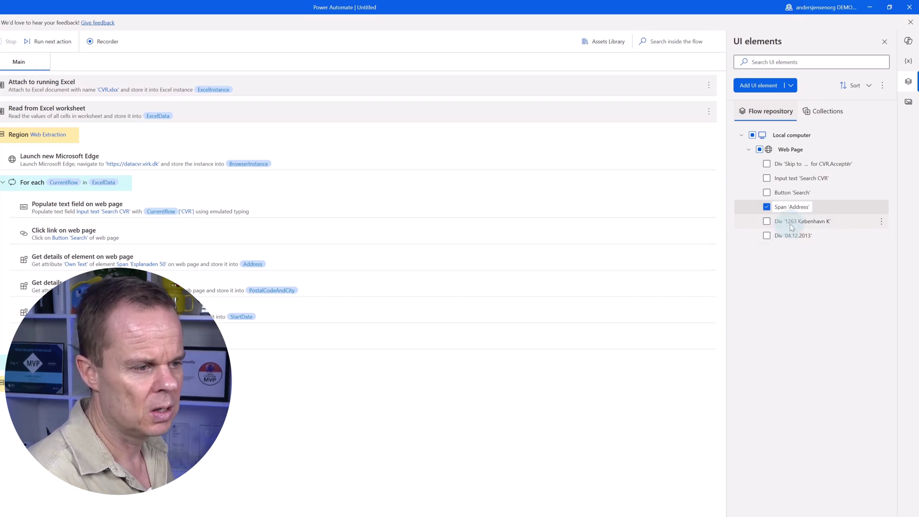
pyautogui.click(786, 222)
pyautogui.rightClick(786, 223)
pyautogui.click(693, 253)
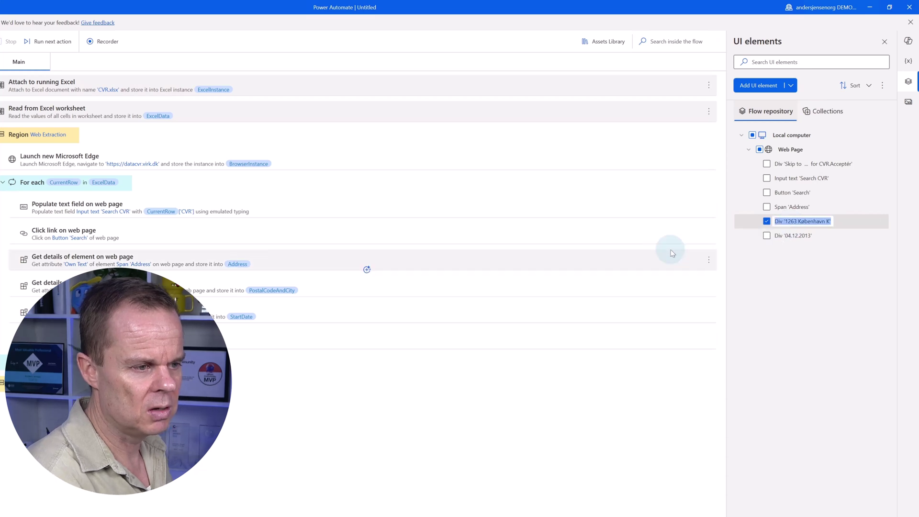
pyautogui.press('BackSpace')
pyautogui.press('BackSpace')
pyautogui.press('BackSpace')
pyautogui.press('BackSpace')
pyautogui.press('BackSpace')
pyautogui.press('BackSpace')
pyautogui.press('BackSpace')
pyautogui.press('BackSpace')
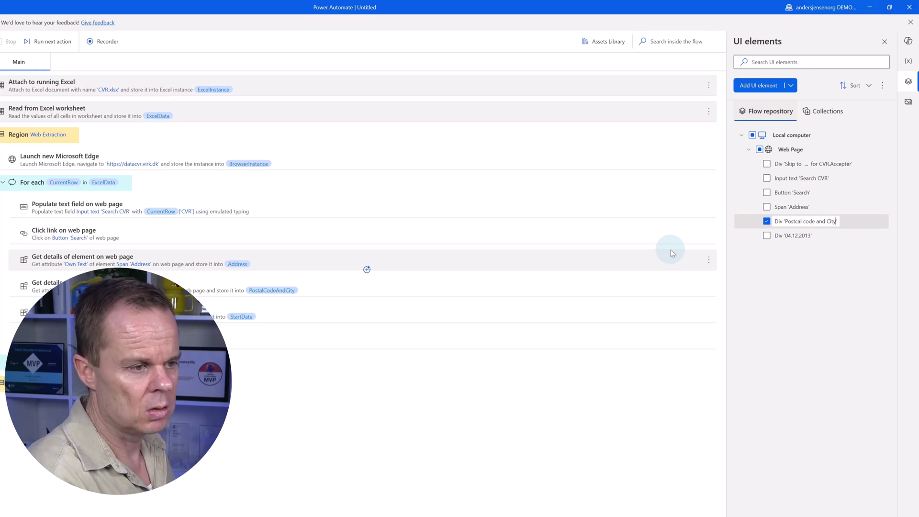
pyautogui.press('Return')
# Rename the Div '04.12.2013' date element to 'Start Date'
pyautogui.click(778, 236)
pyautogui.rightClick(777, 236)
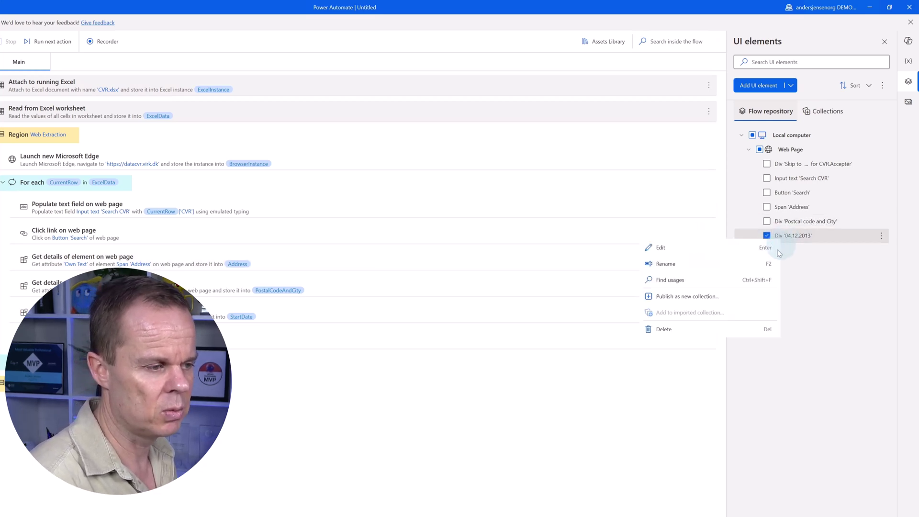
pyautogui.click(740, 266)
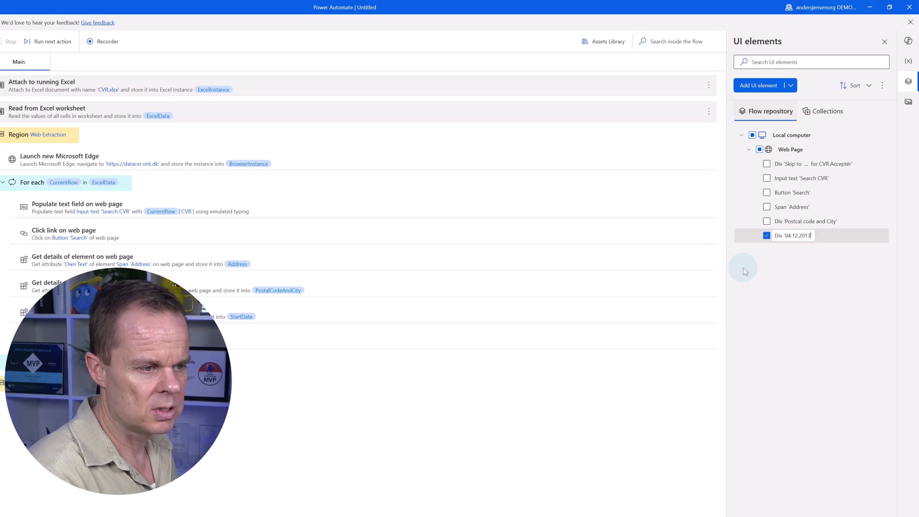
pyautogui.press('BackSpace')
pyautogui.press('BackSpace')
pyautogui.press('BackSpace')
pyautogui.press('BackSpace')
pyautogui.press('BackSpace')
pyautogui.press('BackSpace')
pyautogui.press('BackSpace')
pyautogui.press('BackSpace')
pyautogui.press('BackSpace')
pyautogui.press('BackSpace')
pyautogui.write('S')
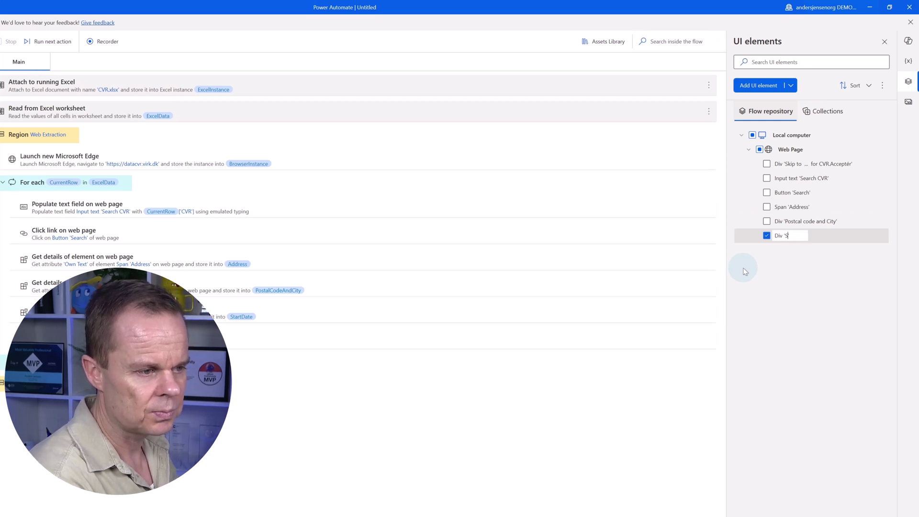
pyautogui.write("tart Date'")
pyautogui.press('Return')
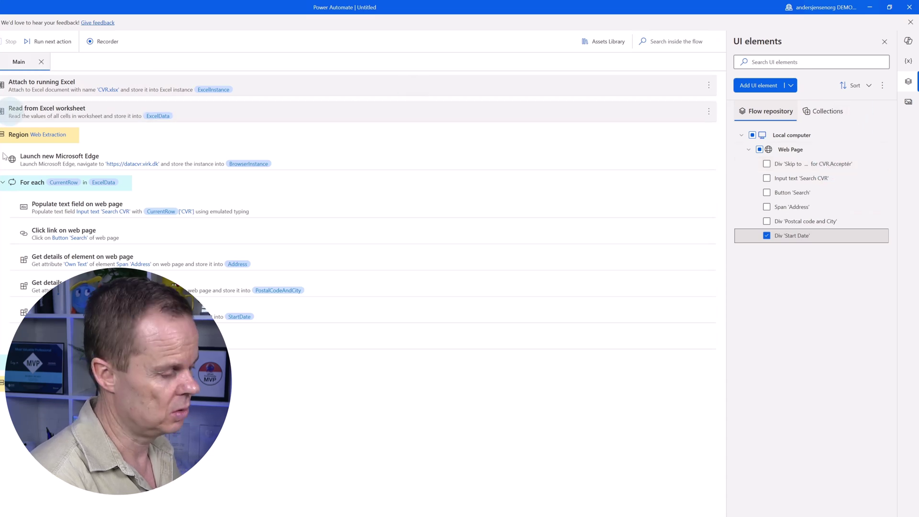
# Delete all unused UI elements from the UI element list
pyautogui.click(881, 86)
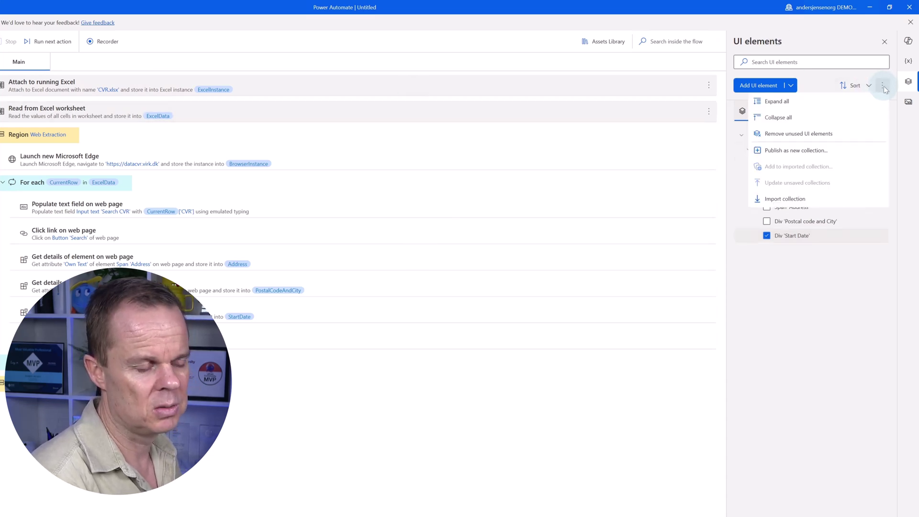
pyautogui.click(834, 131)
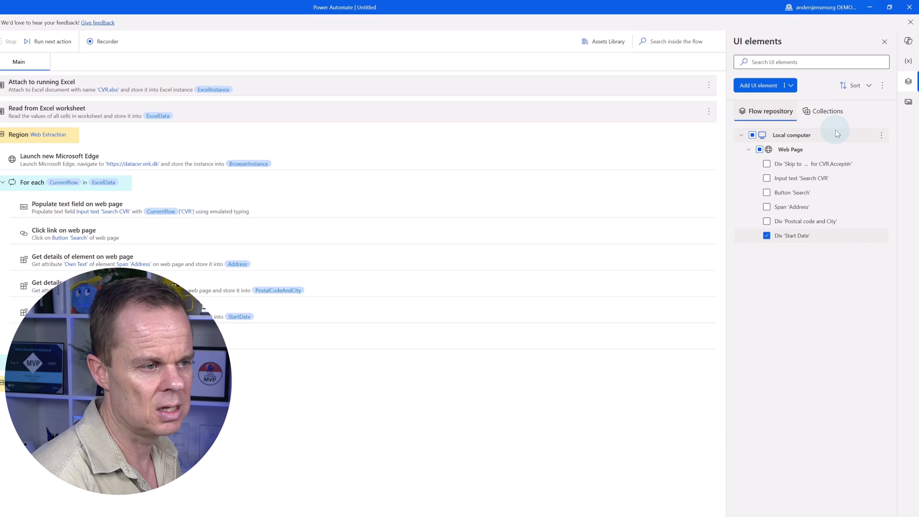
pyautogui.click(371, 340)
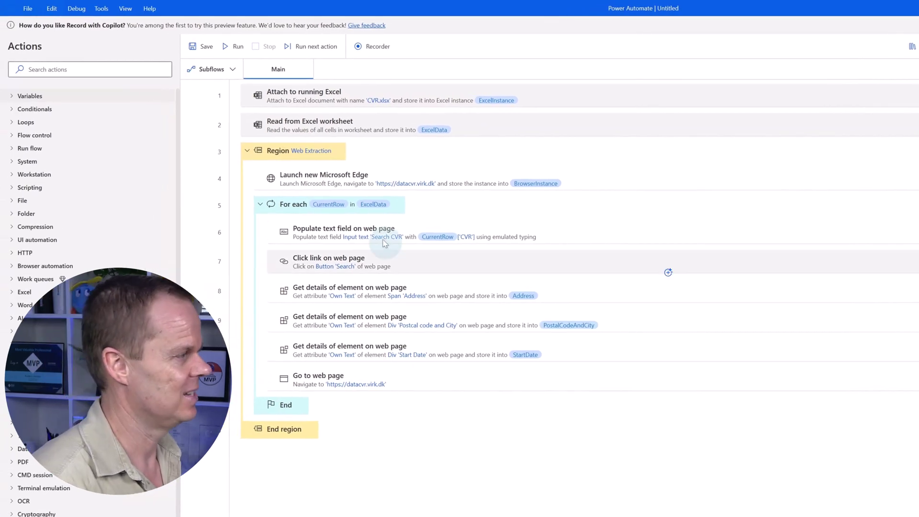
# Run the cleaned-up flow from the designer toolbar as a test
pyautogui.click(232, 47)
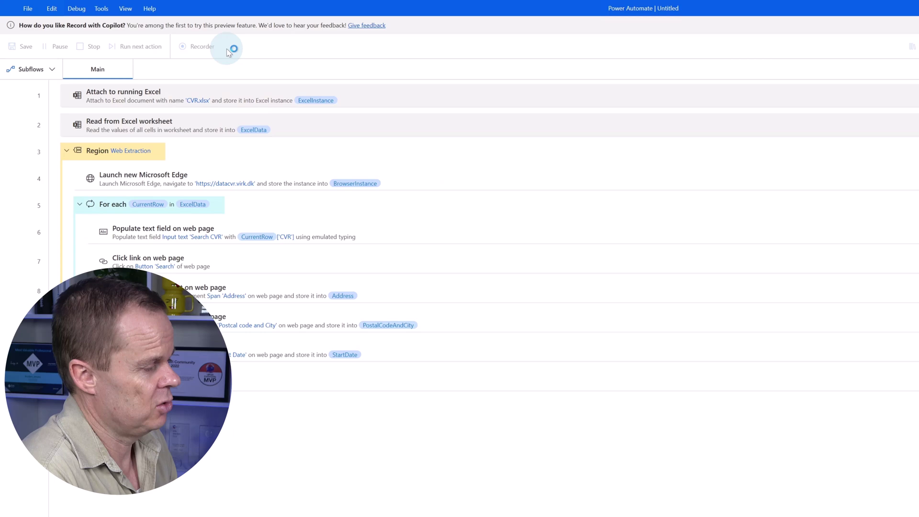